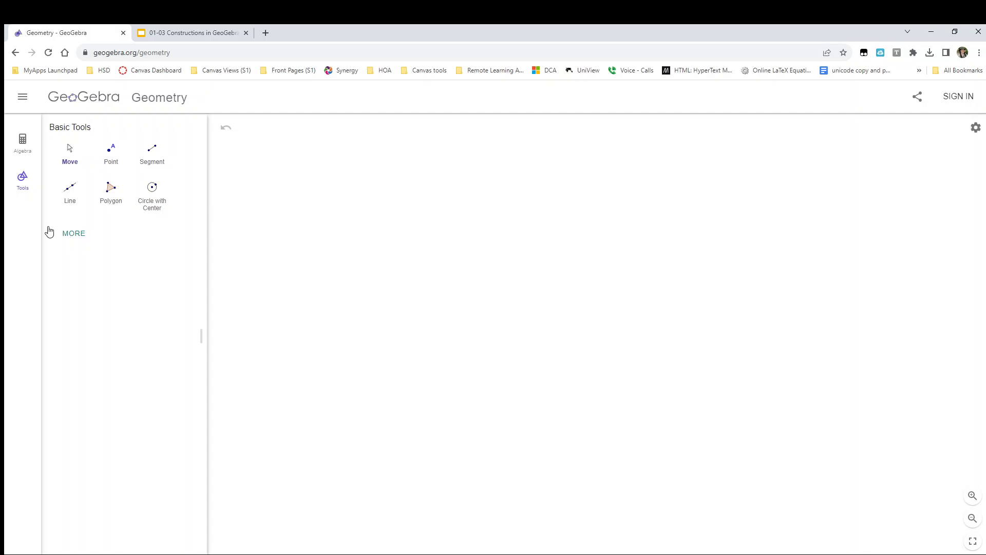
# Draw a Compass circle centred on A with radius AB, then shift the drawing down slightly.
pyautogui.click(65, 238)
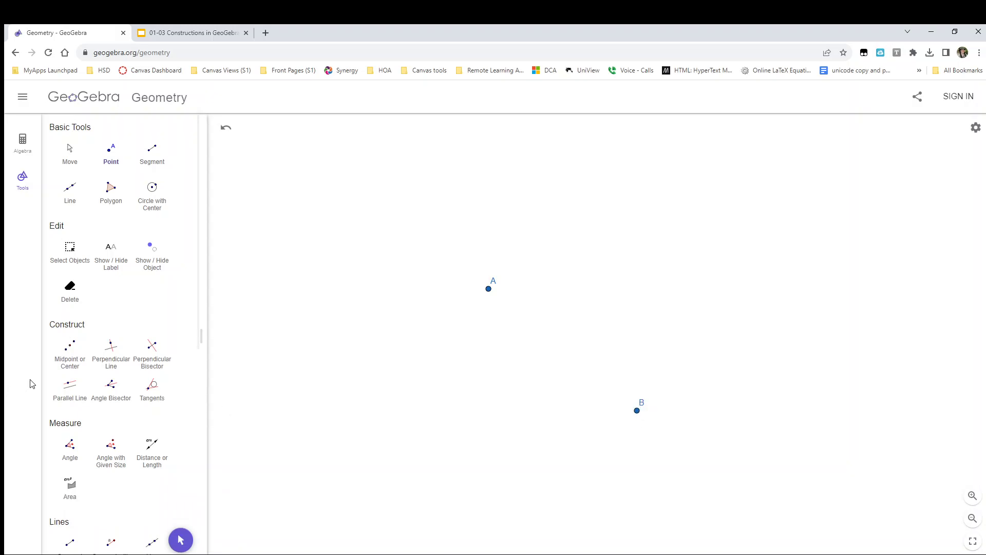
pyautogui.scroll(-6, 118, 411)
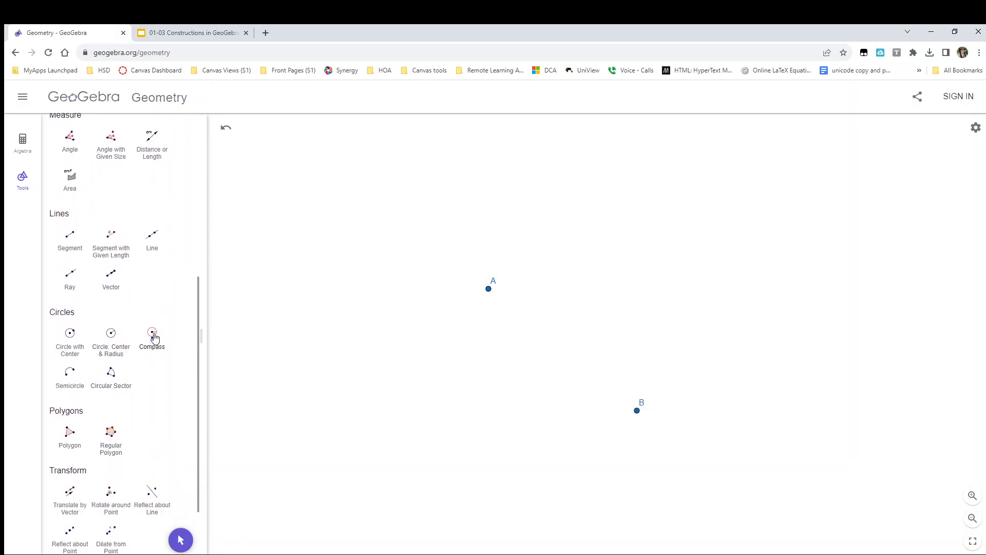
pyautogui.click(153, 335)
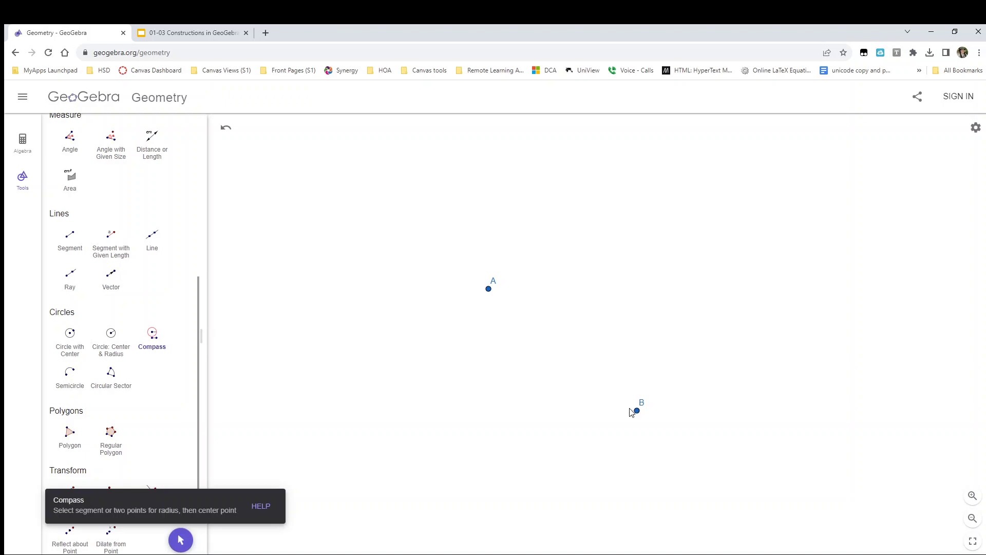
pyautogui.click(488, 290)
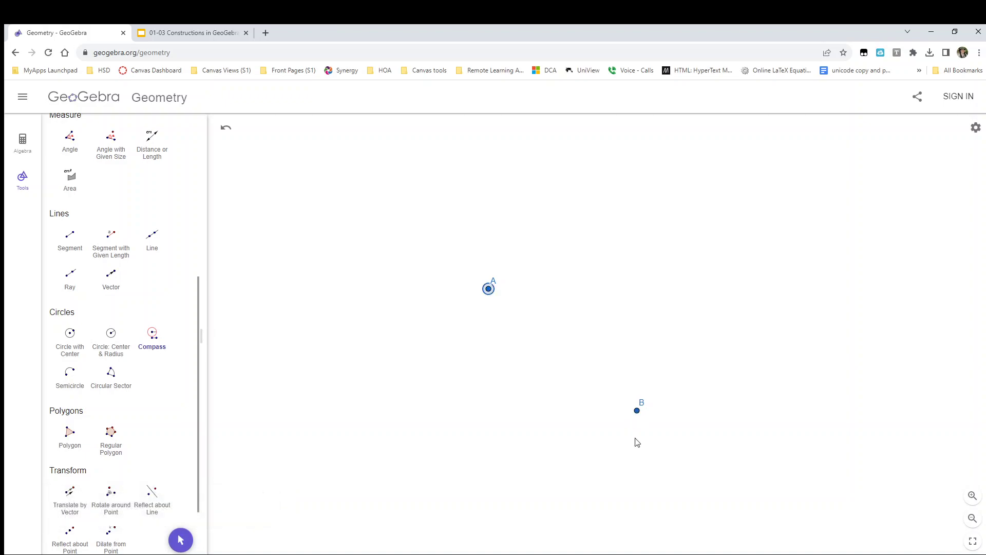
pyautogui.click(637, 411)
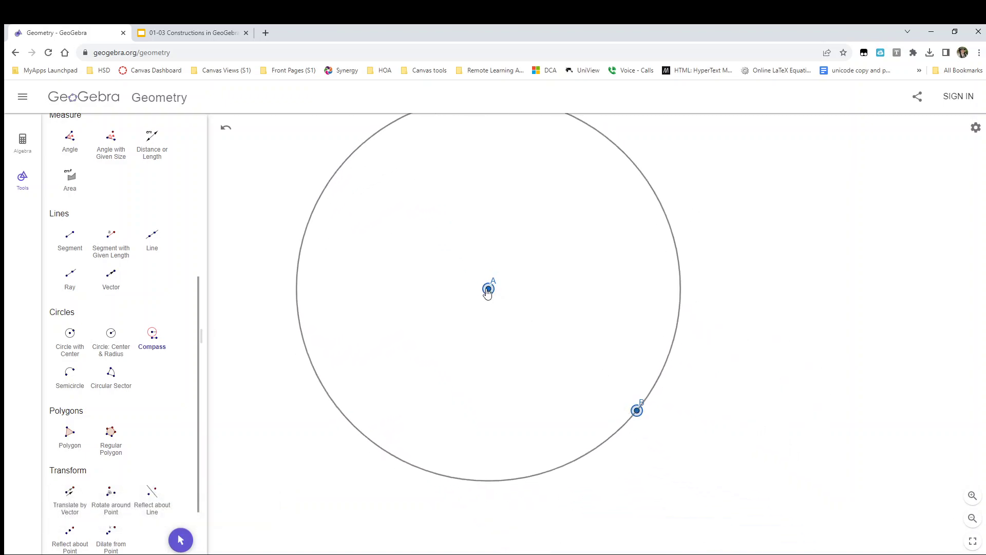
pyautogui.click(488, 289)
pyautogui.scroll(5, 105, 237)
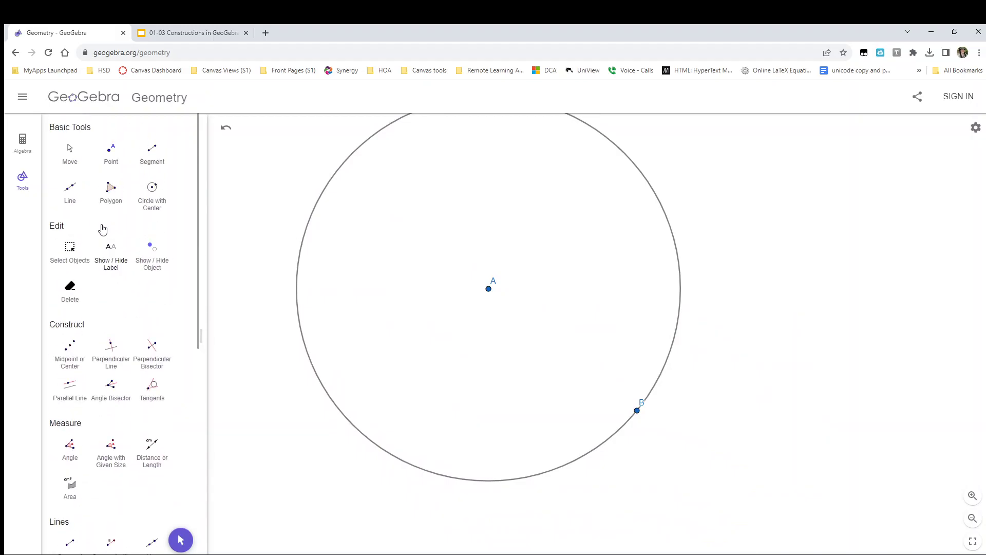
pyautogui.click(71, 155)
pyautogui.moveTo(251, 216); pyautogui.dragTo(279, 259)
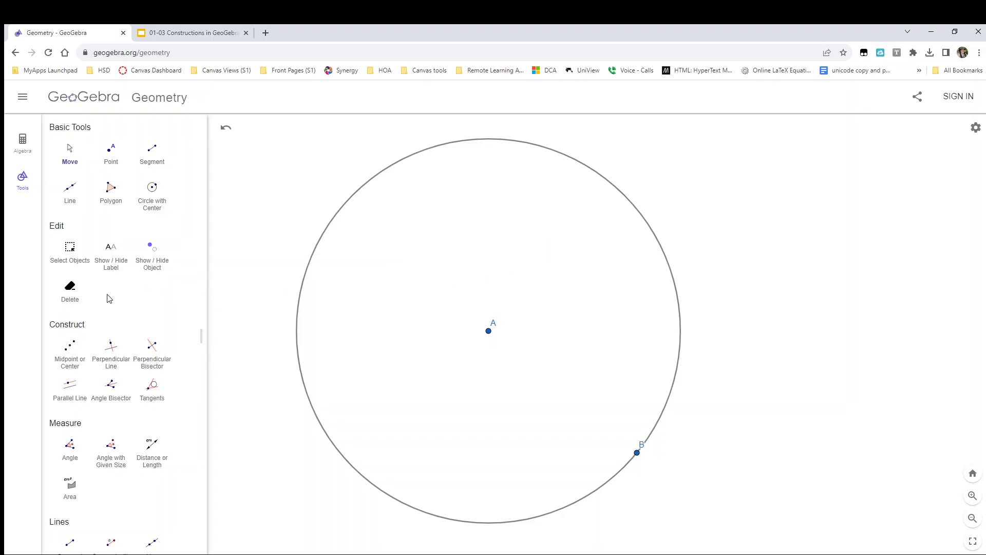
# Draw a circle of radius AB centred on point B with the Compass tool.
pyautogui.scroll(-5, 125, 297)
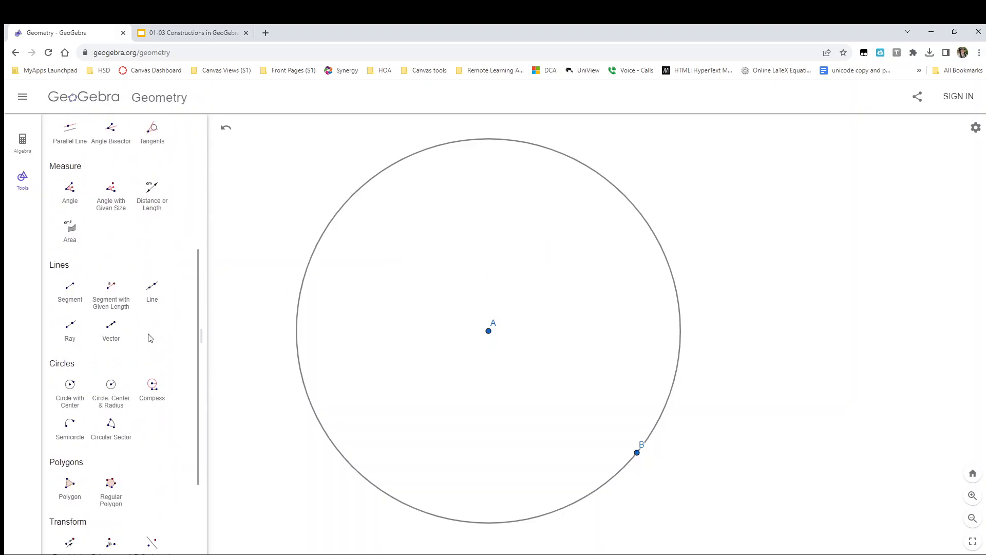
pyautogui.click(152, 391)
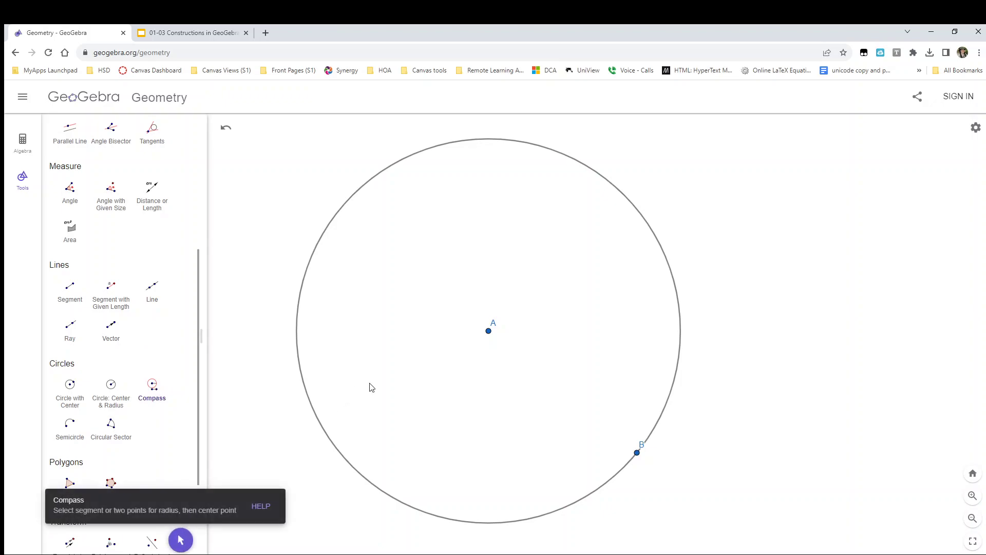
pyautogui.click(488, 330)
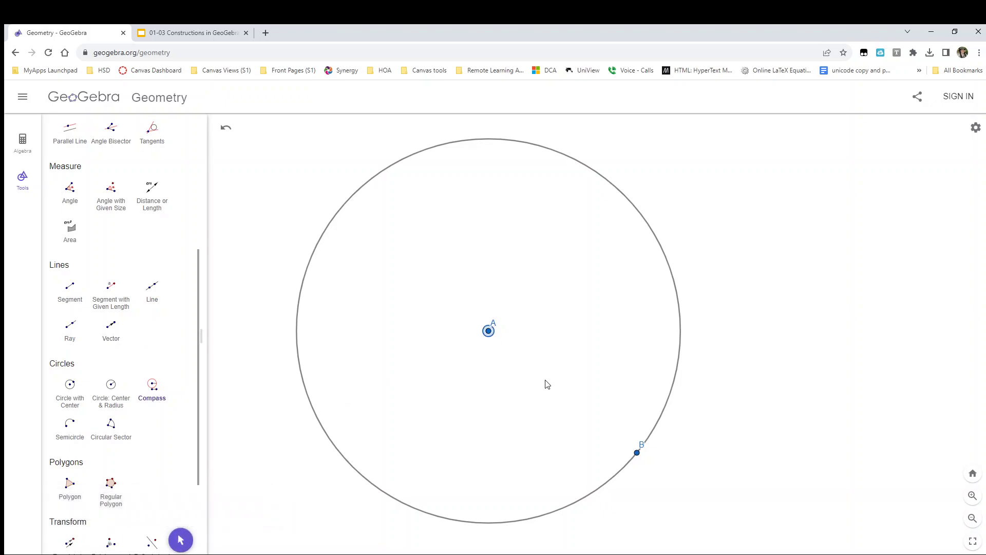
pyautogui.click(637, 453)
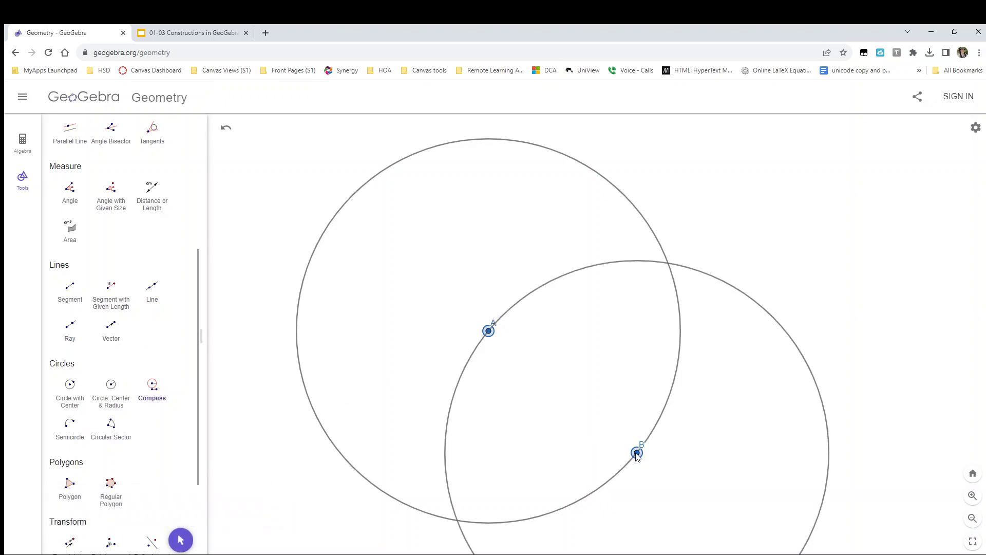
pyautogui.click(28, 182)
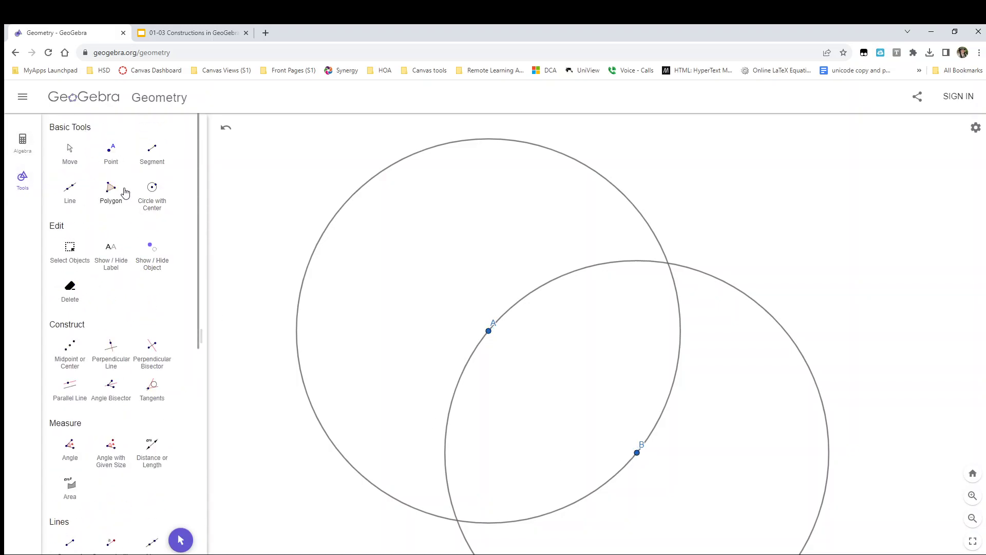
# Mark the lower-left circle intersection as C and draw an AB-radius circle centred on C.
pyautogui.click(109, 154)
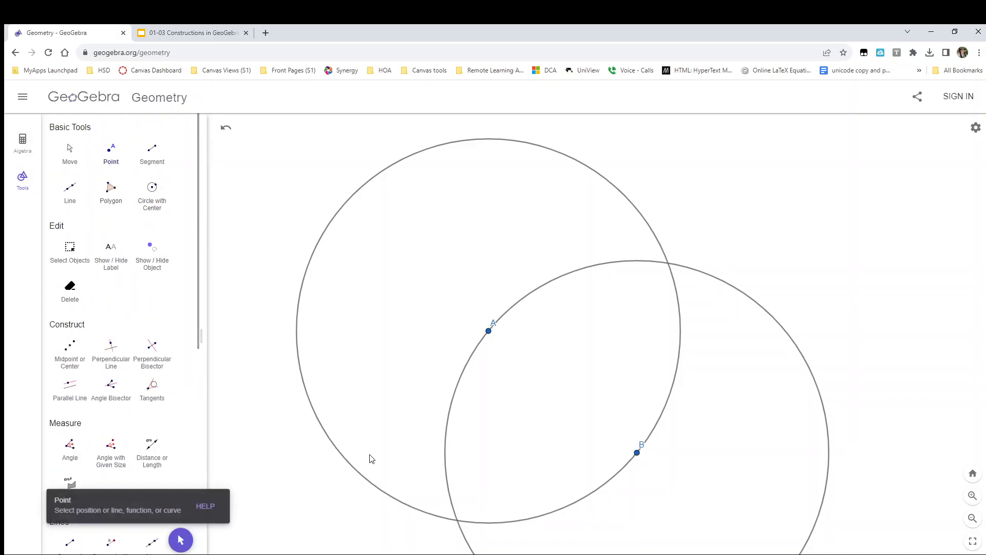
pyautogui.click(457, 520)
pyautogui.scroll(-4, 118, 288)
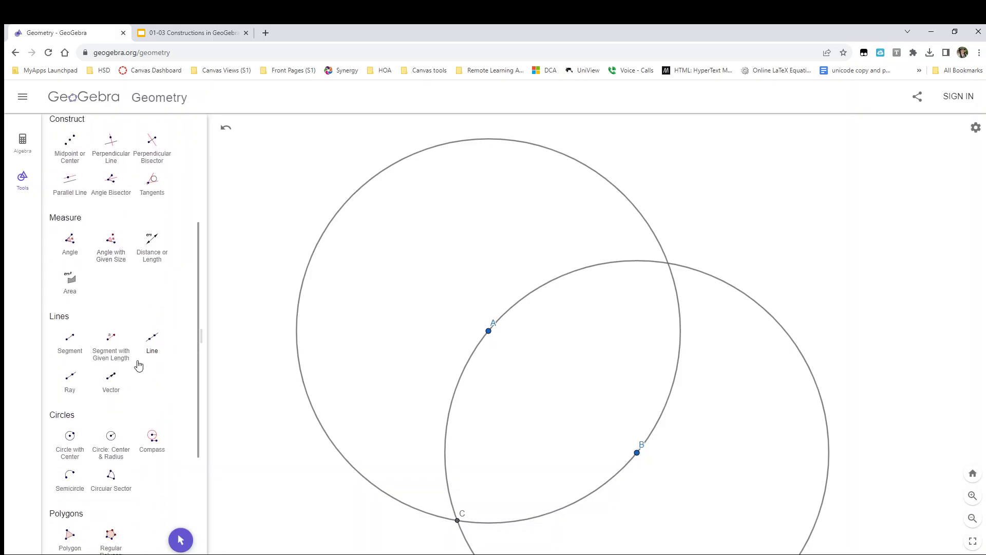
pyautogui.click(149, 438)
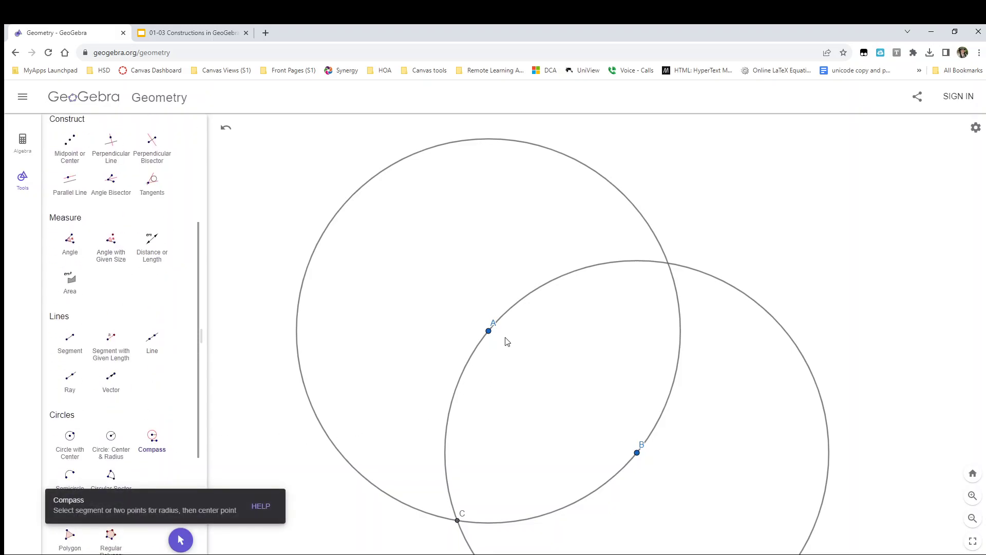
pyautogui.click(488, 331)
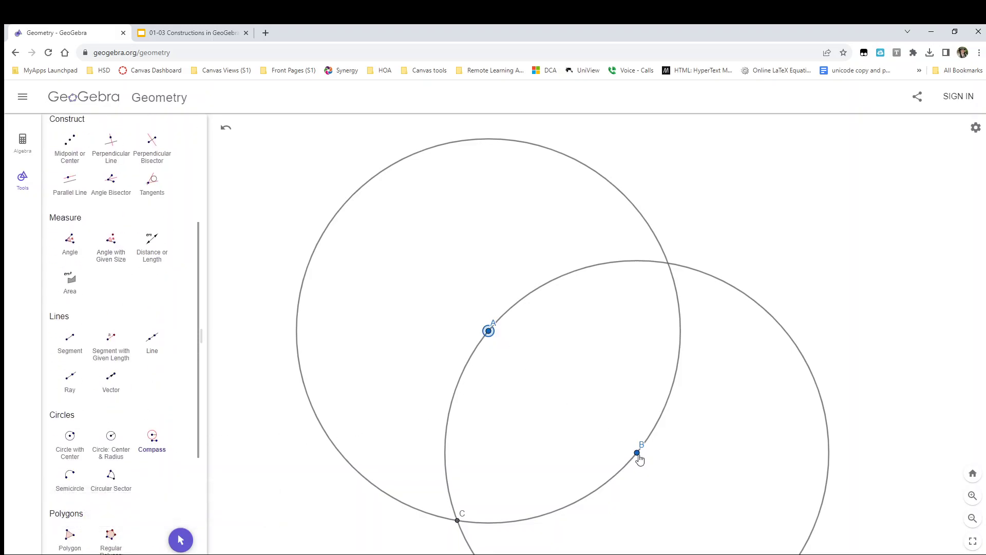
pyautogui.click(637, 453)
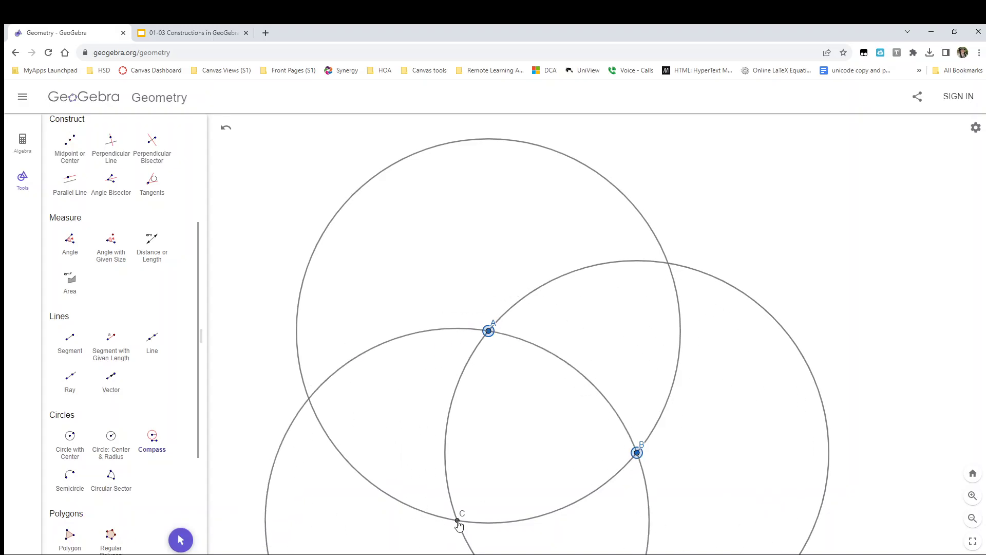
pyautogui.click(457, 520)
pyautogui.scroll(5, 173, 265)
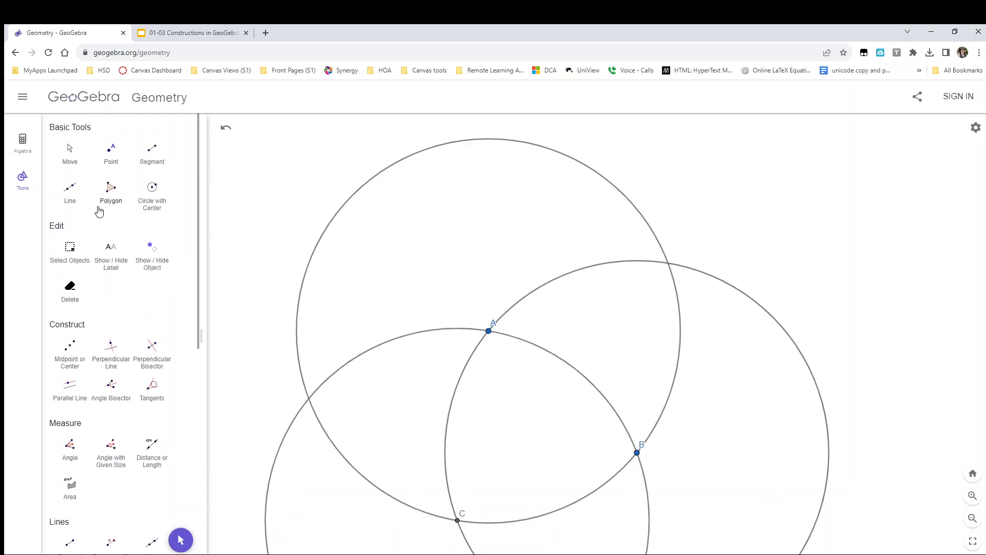
# Mark the left circle intersection as D and draw an AB-radius circle centred on D.
pyautogui.click(111, 152)
pyautogui.click(309, 398)
pyautogui.scroll(-5, 128, 260)
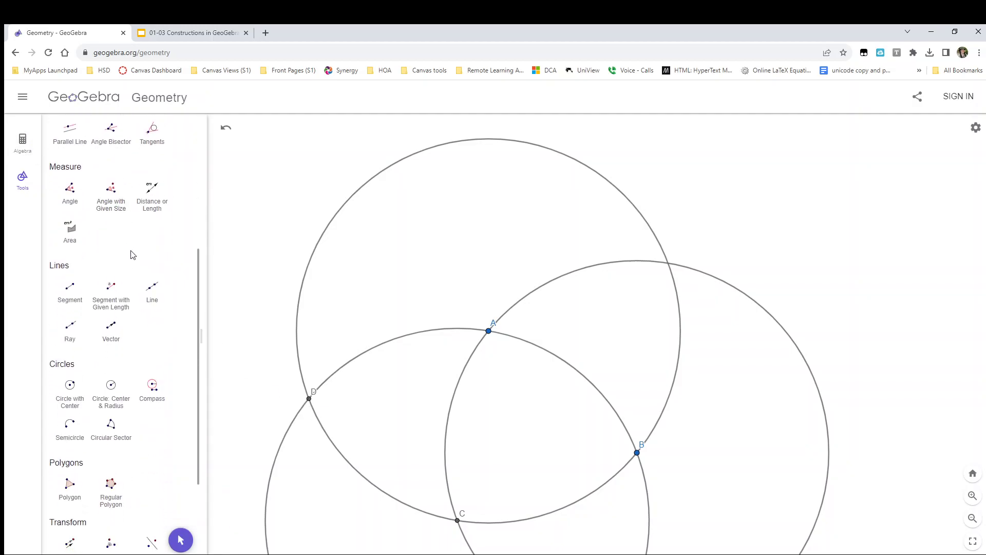
pyautogui.click(152, 389)
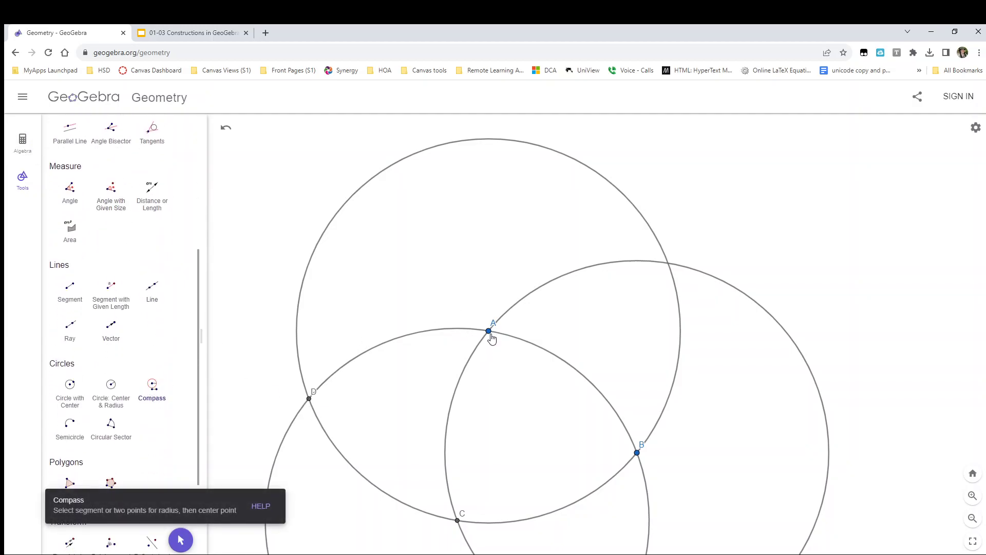
pyautogui.click(489, 330)
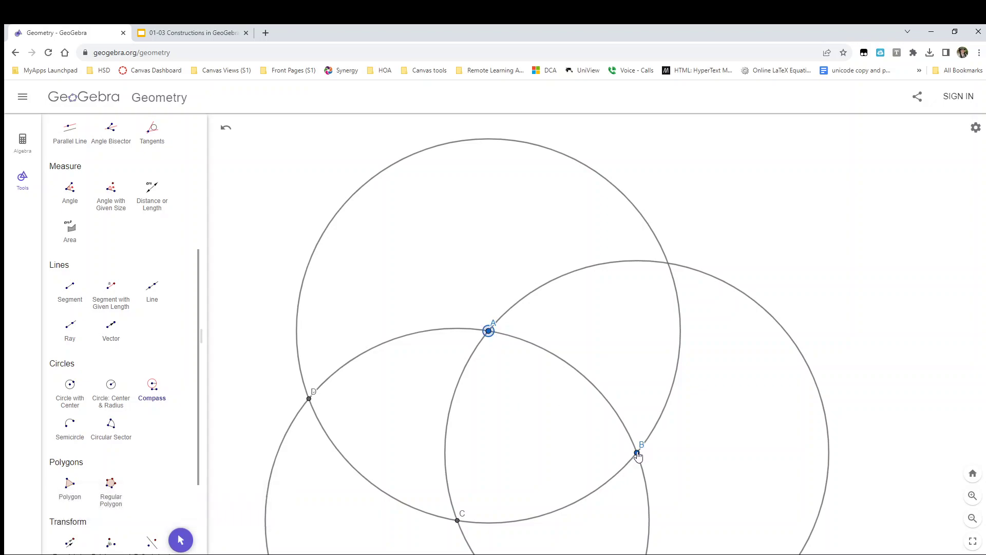
pyautogui.click(641, 451)
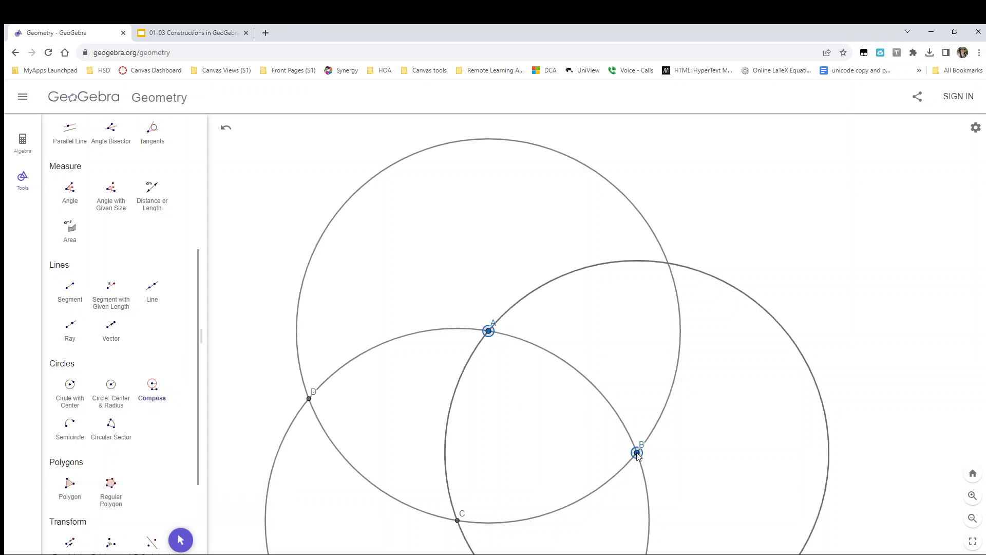
pyautogui.click(309, 398)
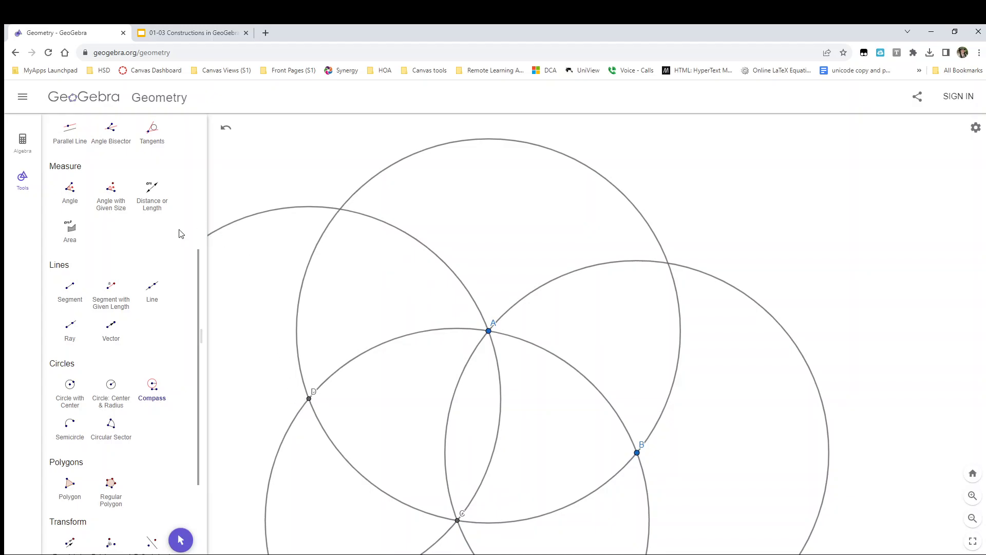
pyautogui.scroll(5, 117, 278)
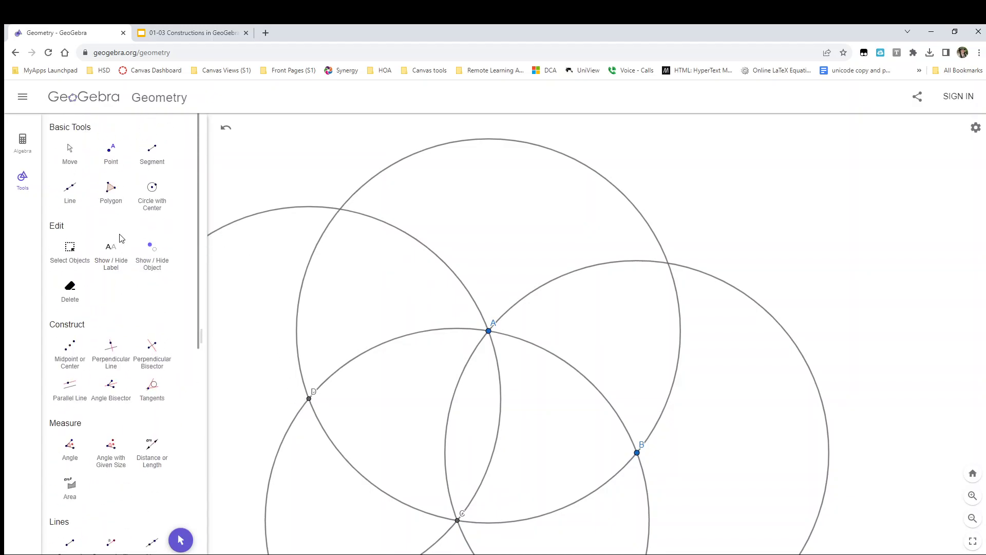
# Mark the upper-left intersection as E and draw an AB-radius circle centred on E.
pyautogui.click(109, 155)
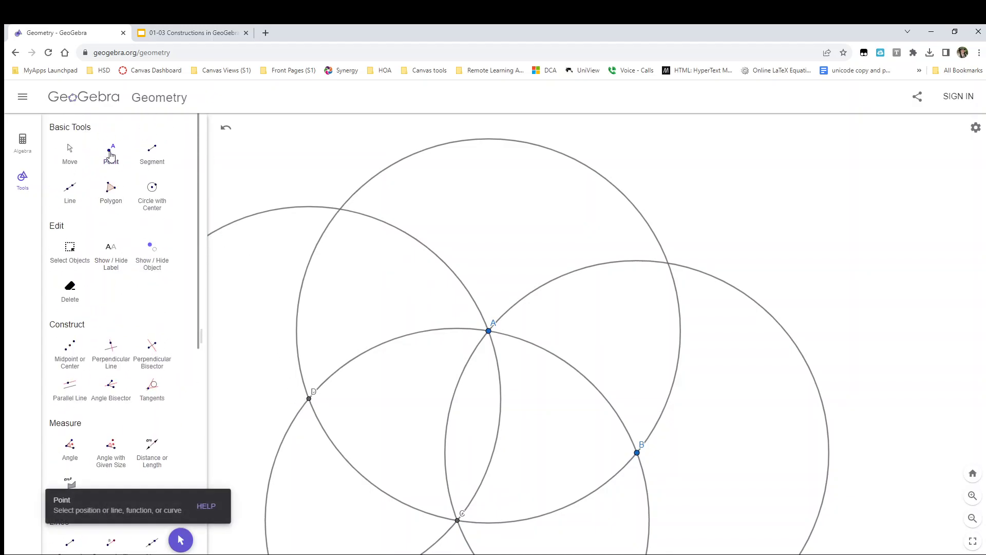
pyautogui.click(340, 210)
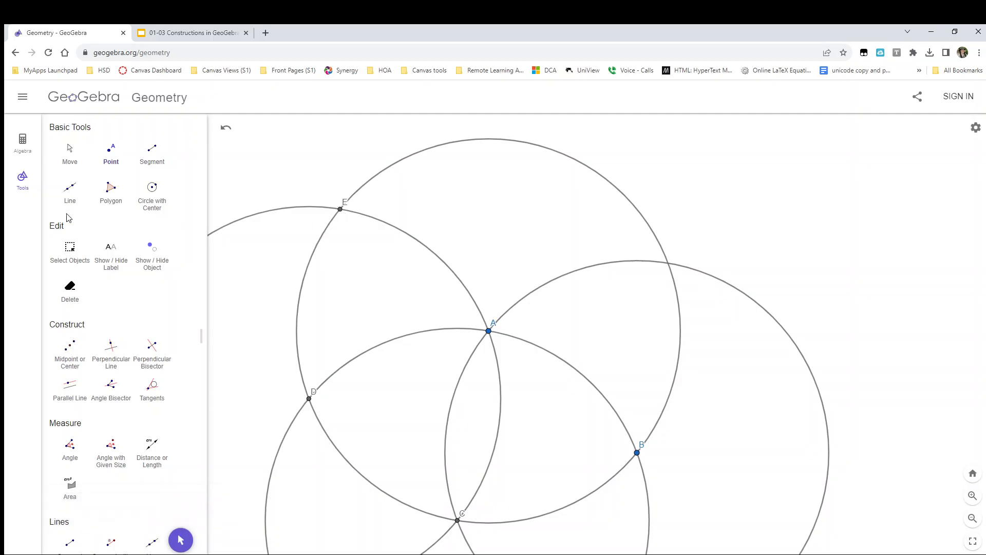
pyautogui.scroll(-4, 154, 362)
pyautogui.click(151, 440)
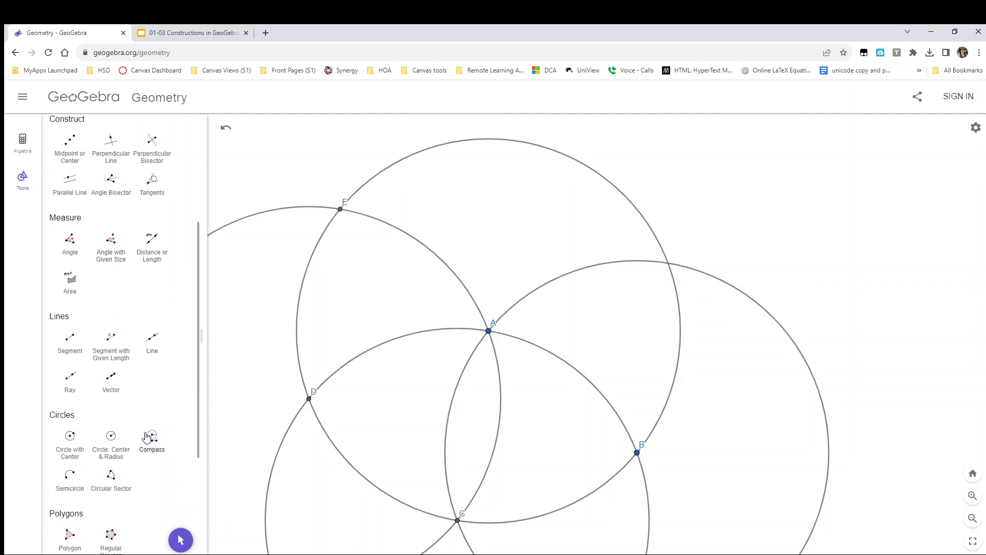
pyautogui.click(489, 331)
pyautogui.click(637, 453)
pyautogui.click(341, 210)
pyautogui.scroll(4, 119, 274)
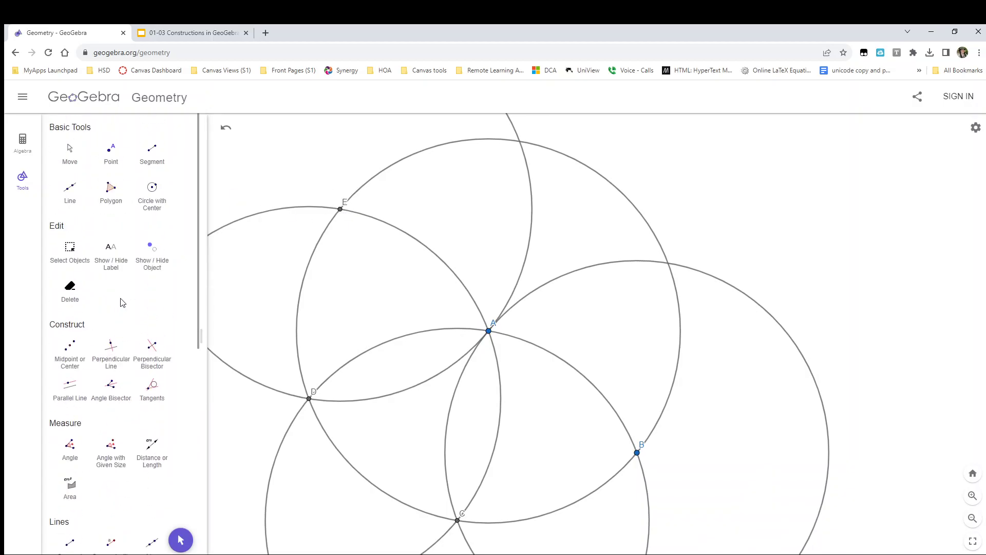
# Mark the top intersection as point F and the upper-right intersection as point G.
pyautogui.click(110, 154)
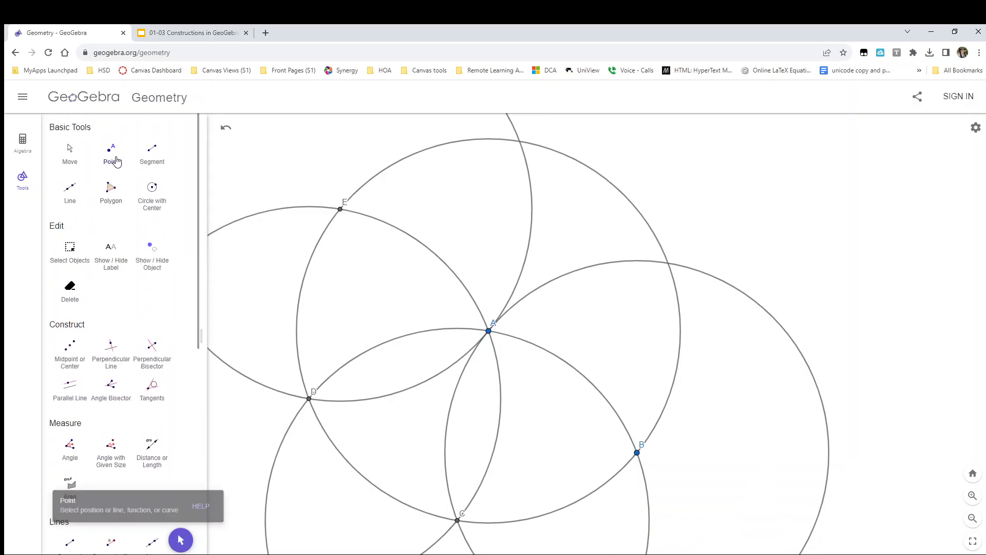
pyautogui.click(519, 142)
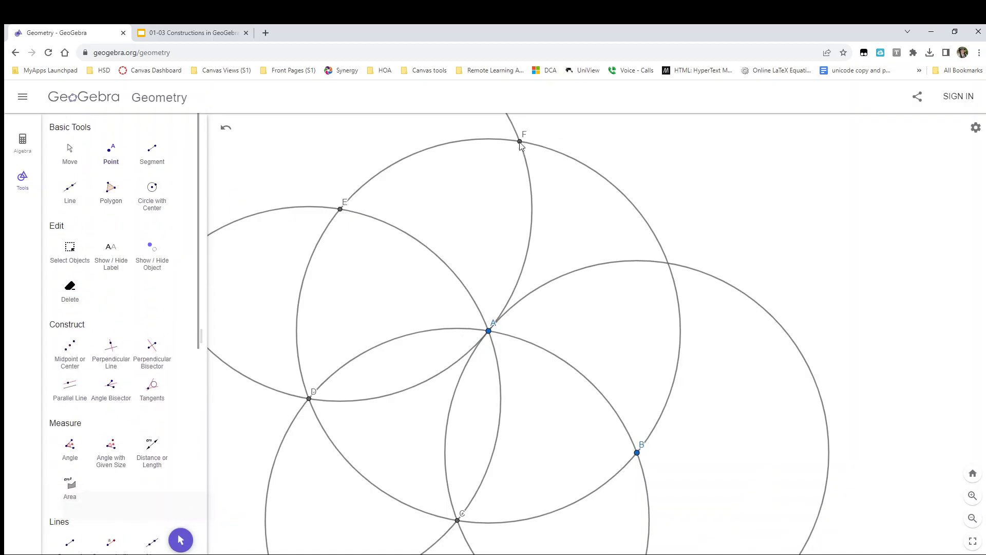
pyautogui.click(668, 263)
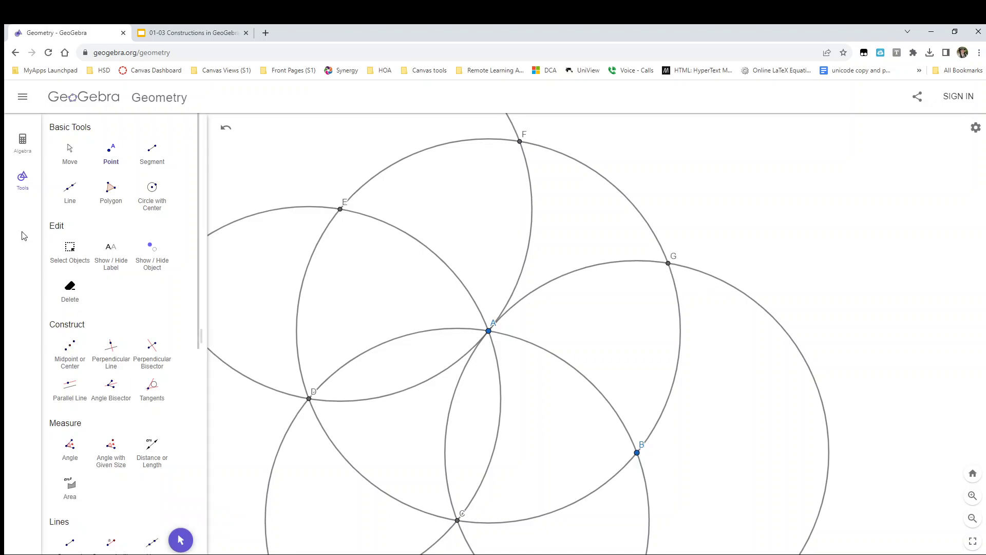
# Hide the four construction circles centred at D, E, B and C.
pyautogui.click(144, 255)
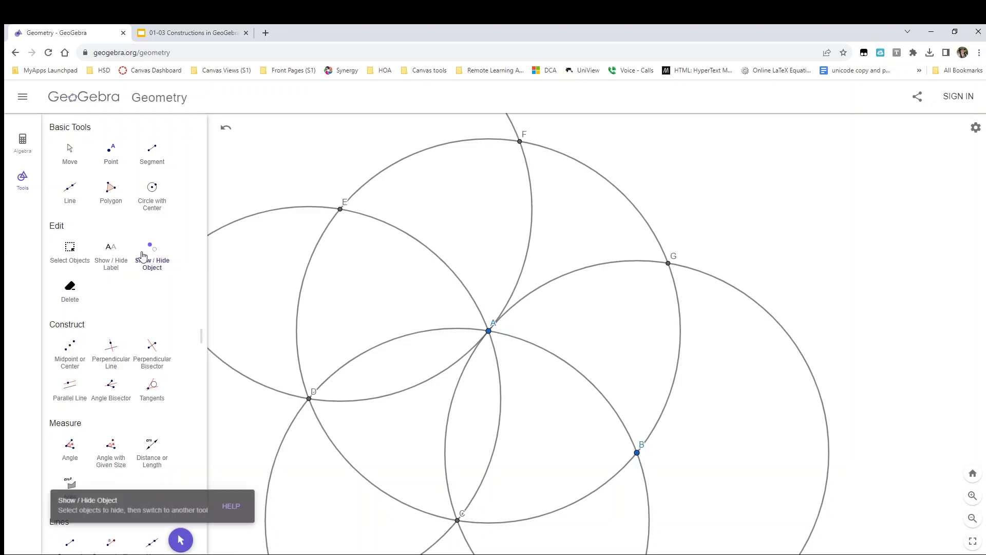
pyautogui.click(399, 234)
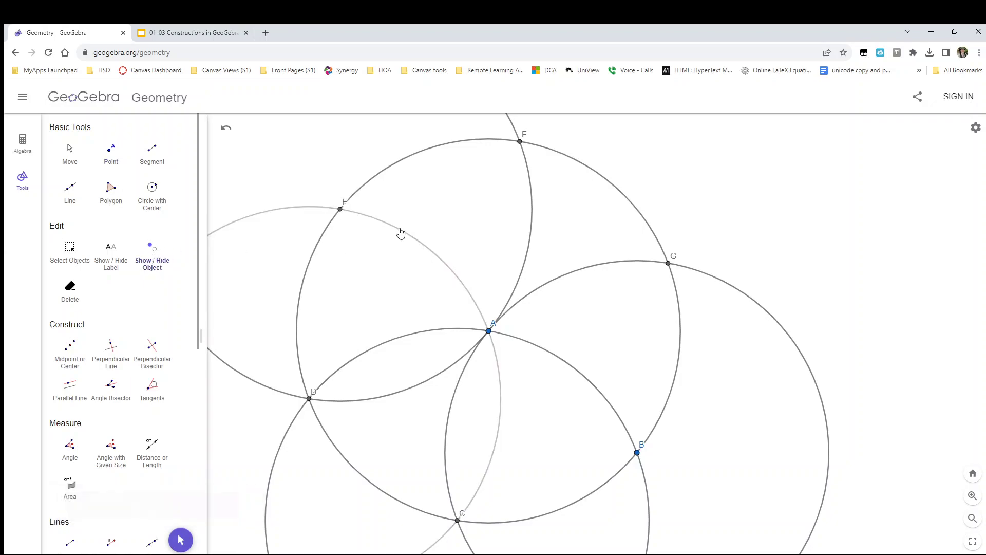
pyautogui.click(532, 211)
pyautogui.click(565, 277)
pyautogui.click(569, 365)
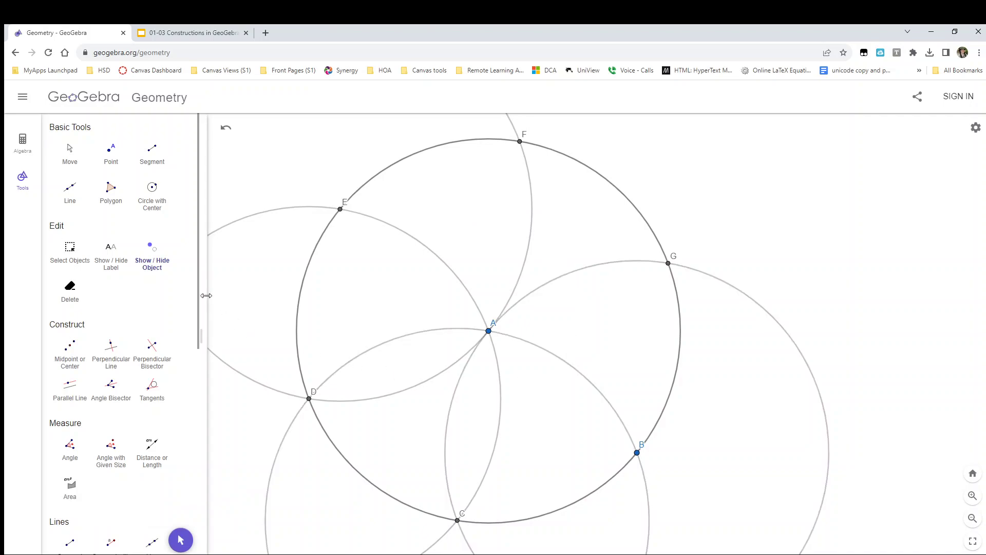
pyautogui.click(71, 156)
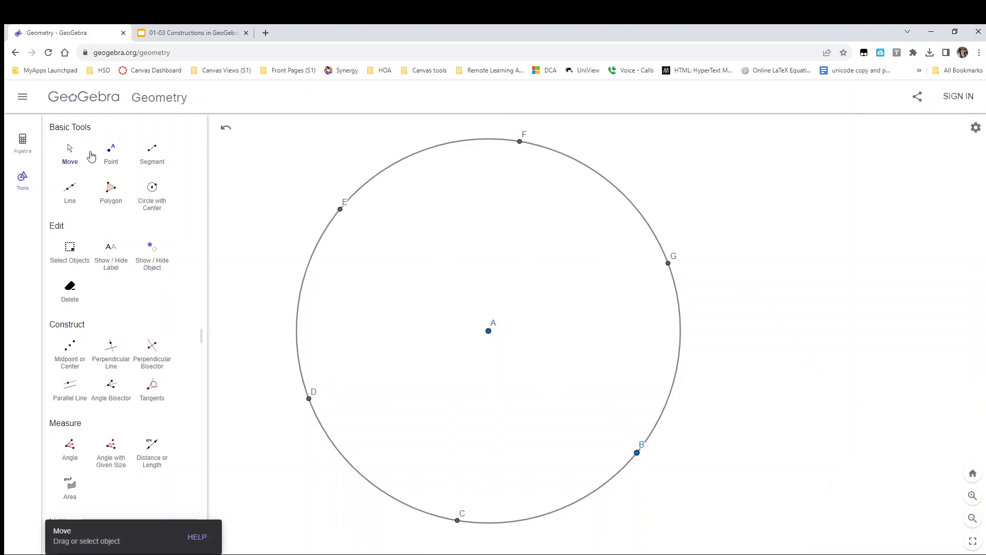
# Draw the six hexagon sides FG, GB, BC, CD, DE and EF as segments.
pyautogui.click(157, 157)
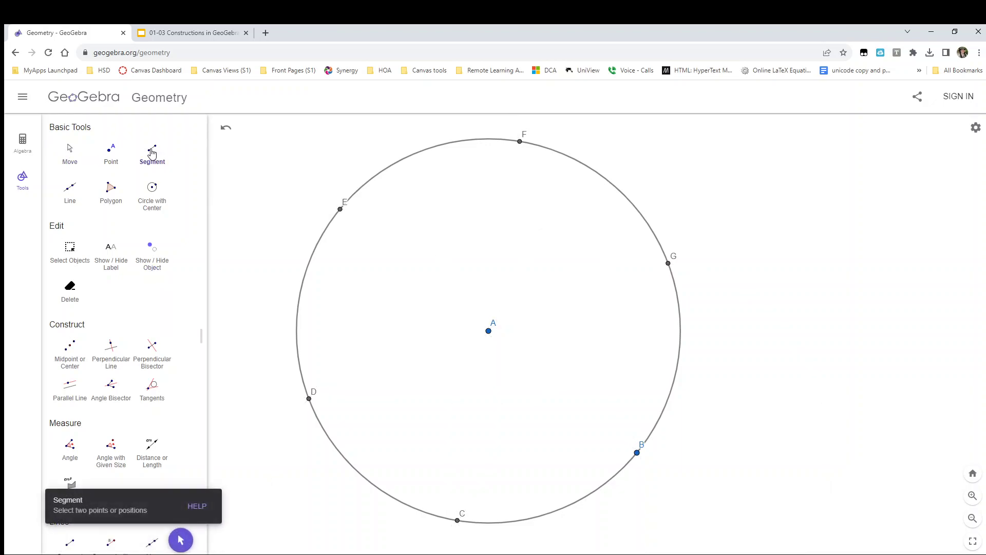
pyautogui.click(520, 142)
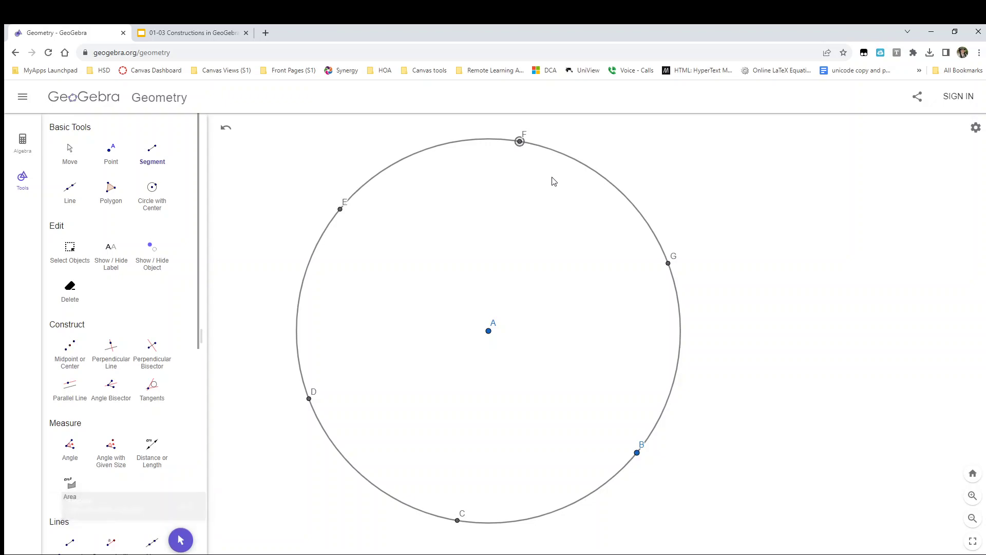
pyautogui.click(668, 263)
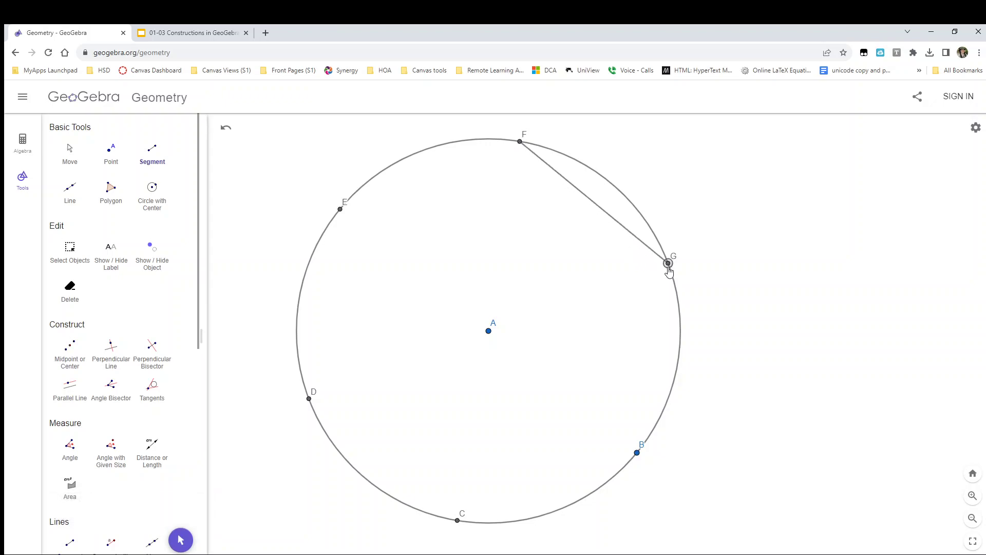
pyautogui.click(637, 453)
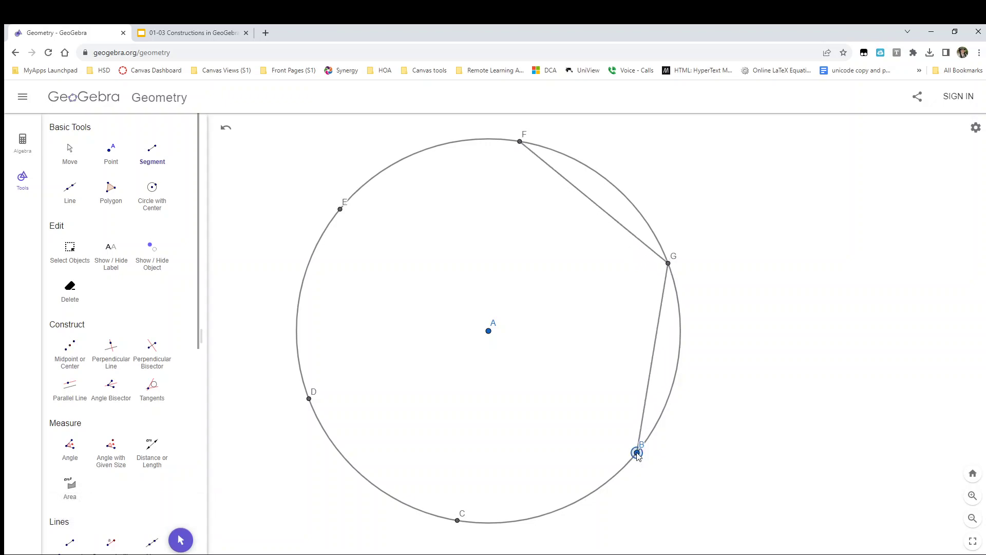
pyautogui.click(461, 521)
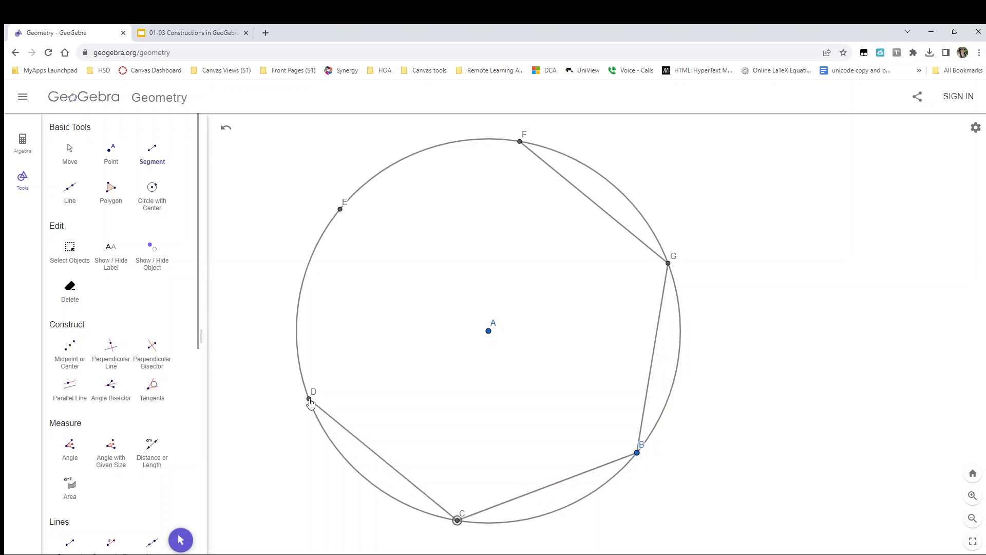
pyautogui.click(310, 400)
pyautogui.click(310, 399)
pyautogui.click(340, 210)
pyautogui.click(340, 209)
pyautogui.click(520, 143)
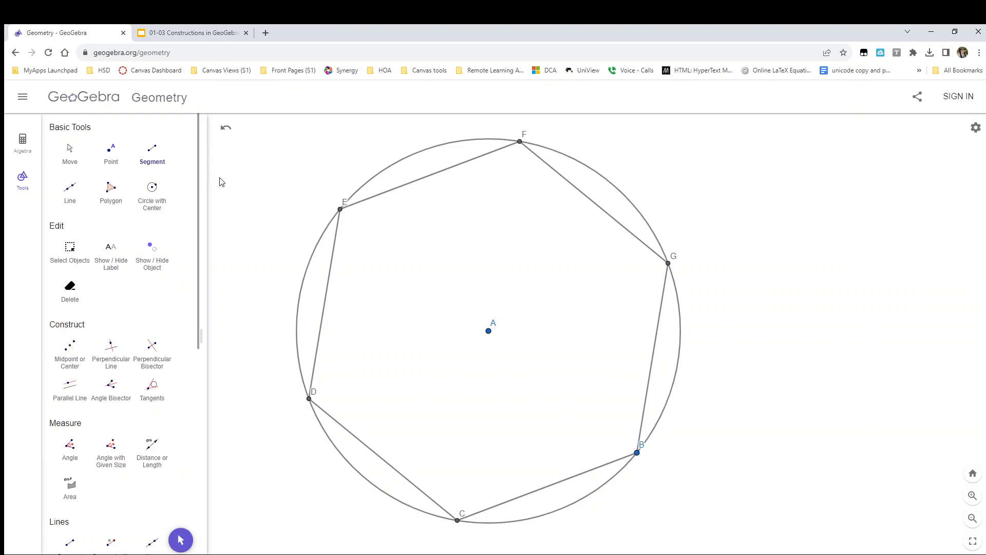
# After cancelling a false start, measure the 120° interior angles at E (DEF) and F (EFG).
pyautogui.click(71, 450)
pyautogui.click(309, 399)
pyautogui.click(519, 141)
pyautogui.press('Escape')
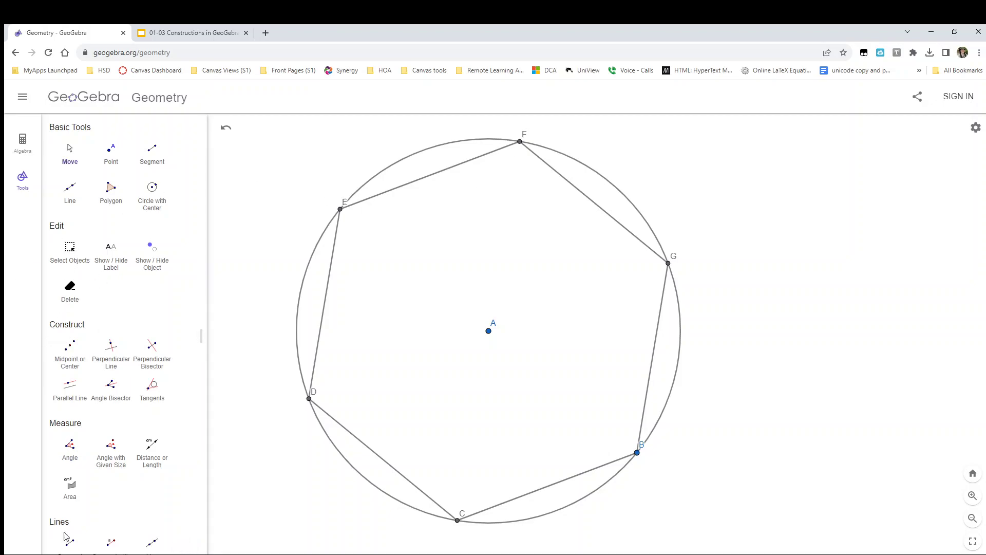
pyautogui.click(70, 447)
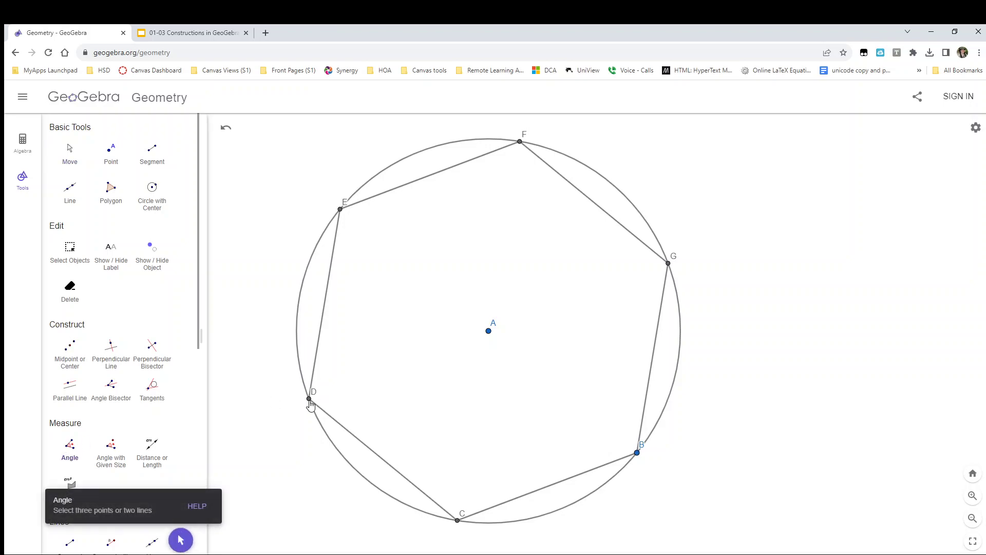
pyautogui.click(309, 400)
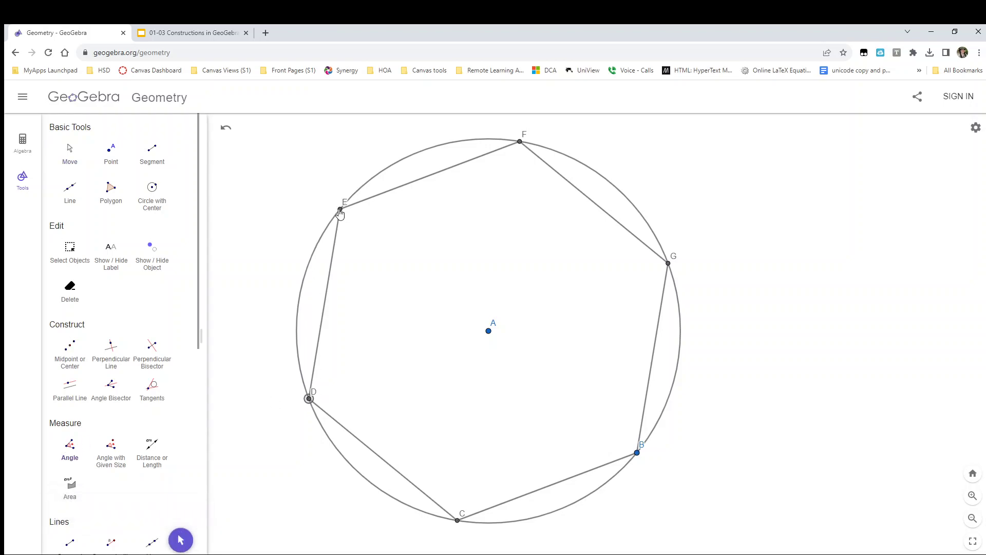
pyautogui.click(340, 210)
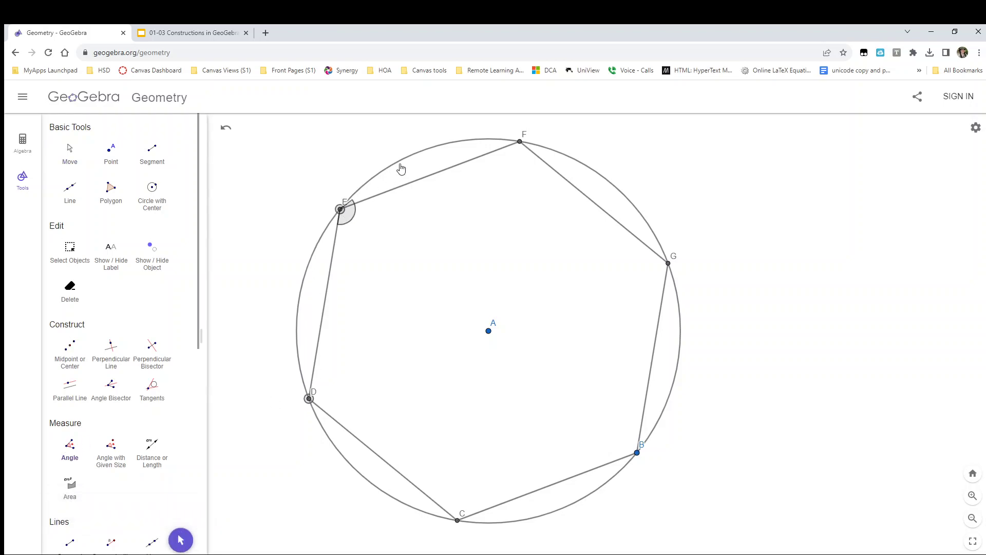
pyautogui.click(521, 144)
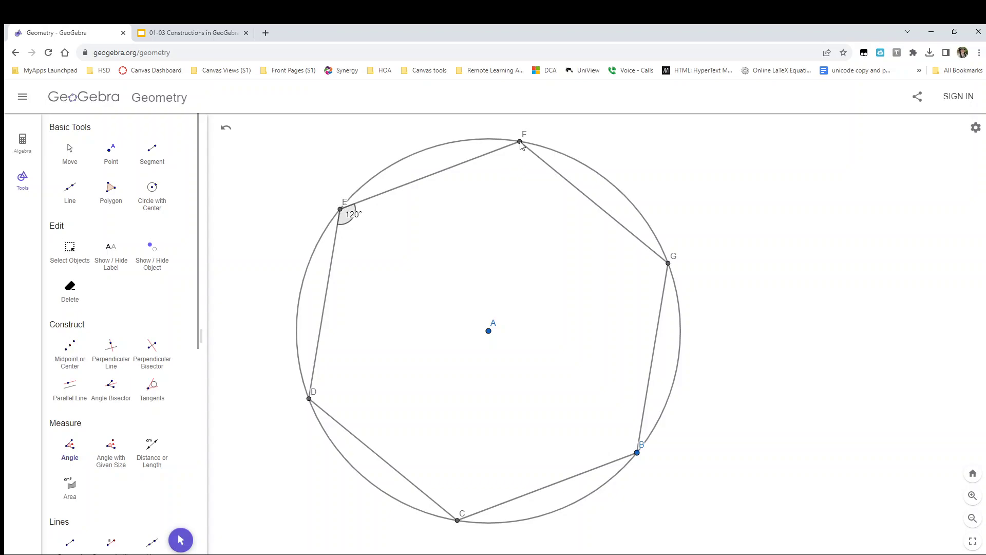
pyautogui.click(340, 210)
pyautogui.click(520, 143)
pyautogui.click(667, 265)
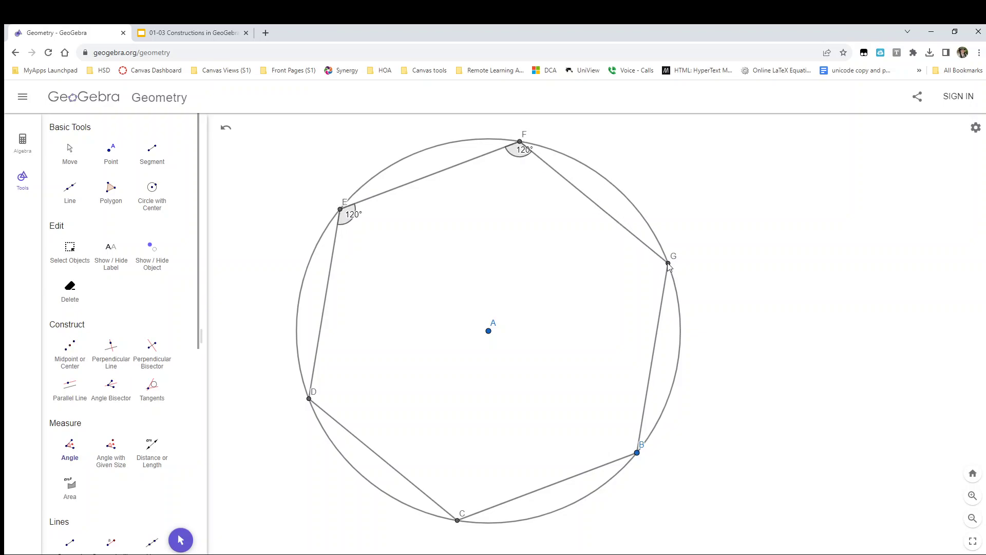
# Measure the remaining 120° interior angles at vertices G, B, C and D.
pyautogui.click(520, 143)
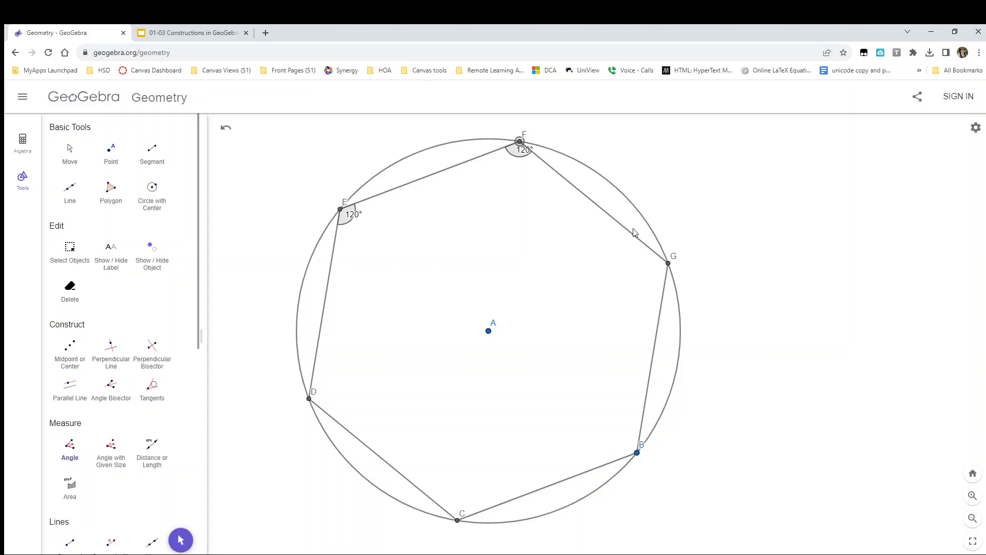
pyautogui.click(668, 264)
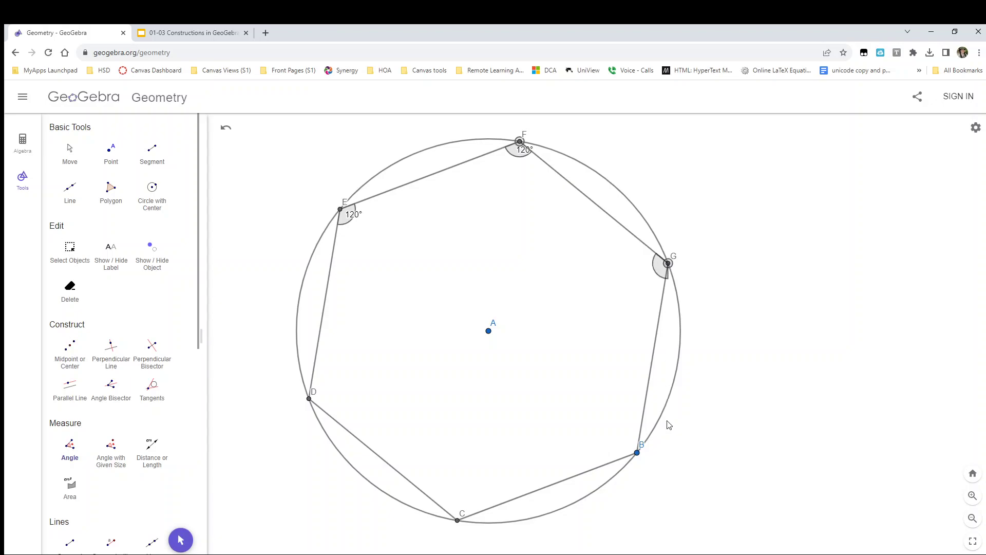
pyautogui.click(637, 453)
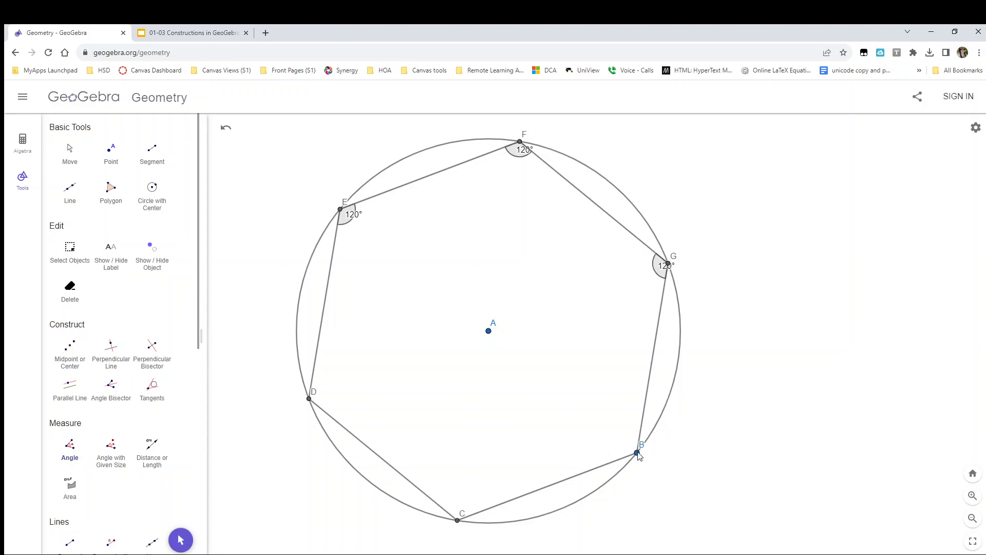
pyautogui.click(668, 264)
pyautogui.click(636, 453)
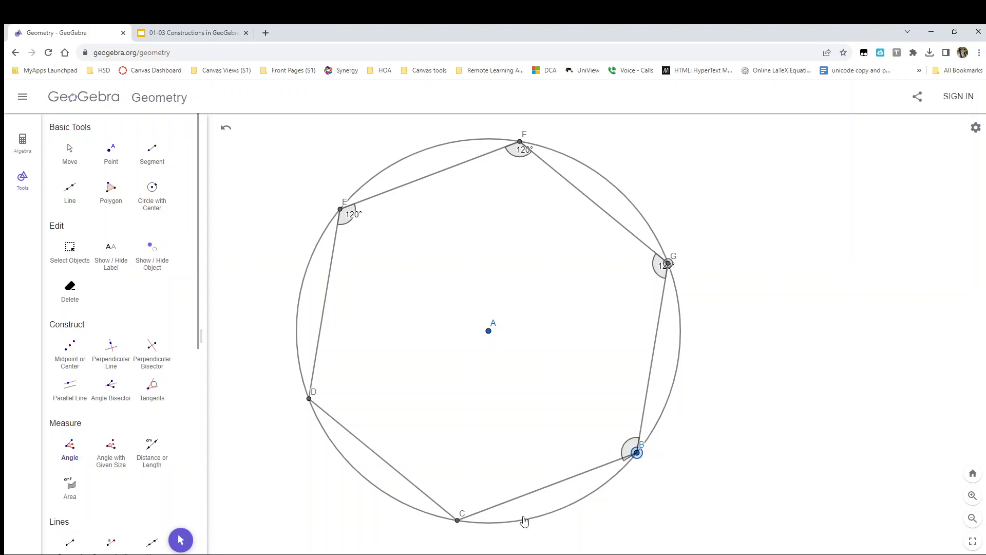
pyautogui.click(458, 521)
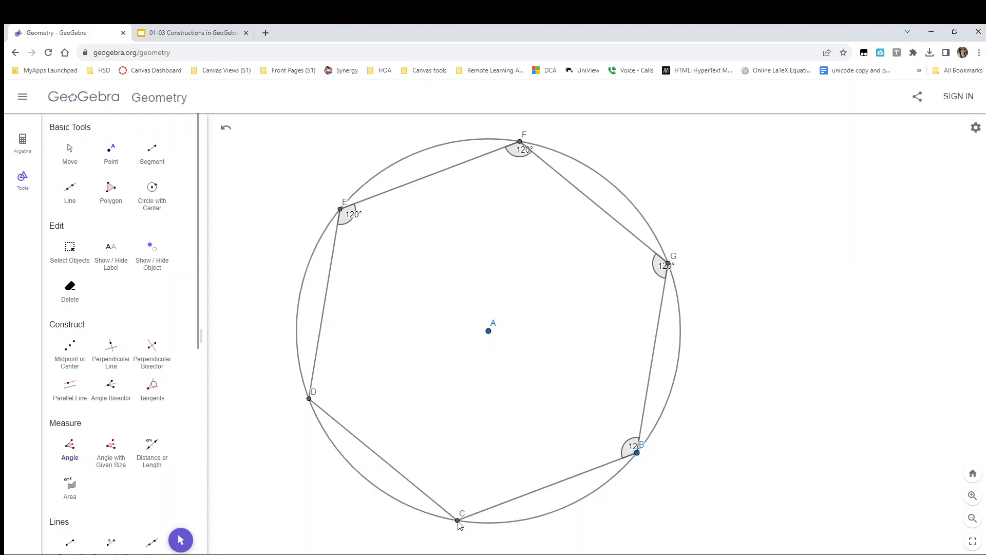
pyautogui.click(637, 454)
pyautogui.click(457, 519)
pyautogui.click(309, 399)
pyautogui.click(457, 521)
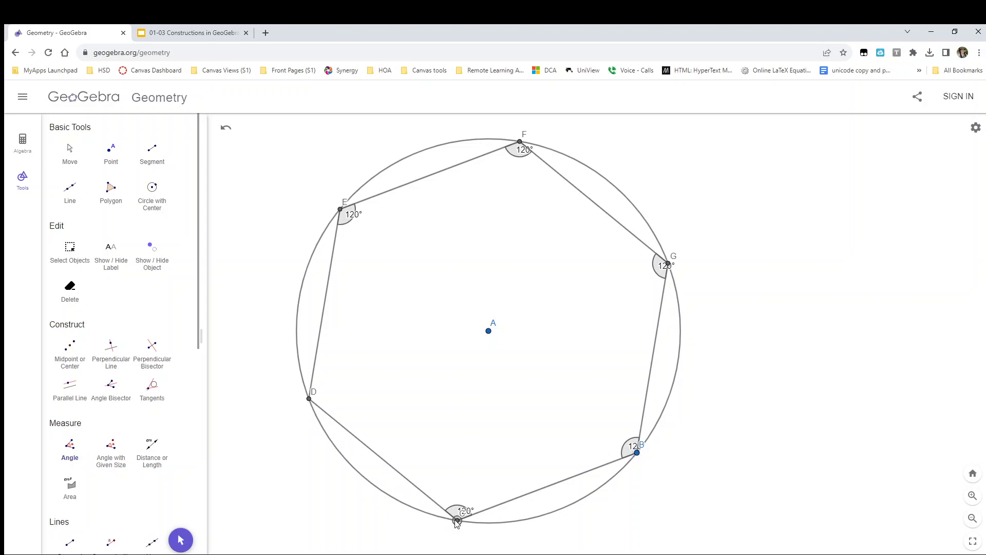
pyautogui.click(309, 399)
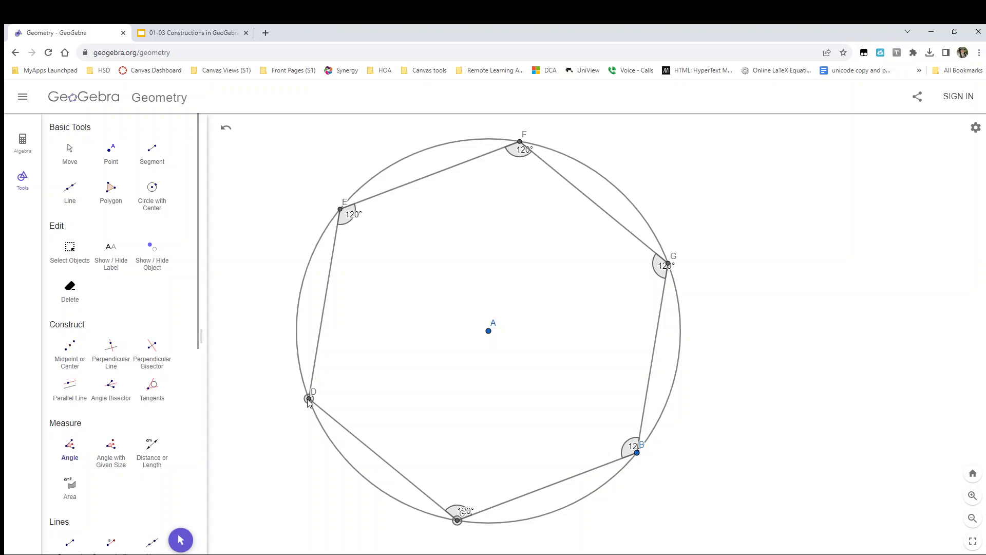
pyautogui.click(340, 210)
# Drag point B to rotate and shrink the hexagon, then reveal the construction circles again.
pyautogui.click(70, 150)
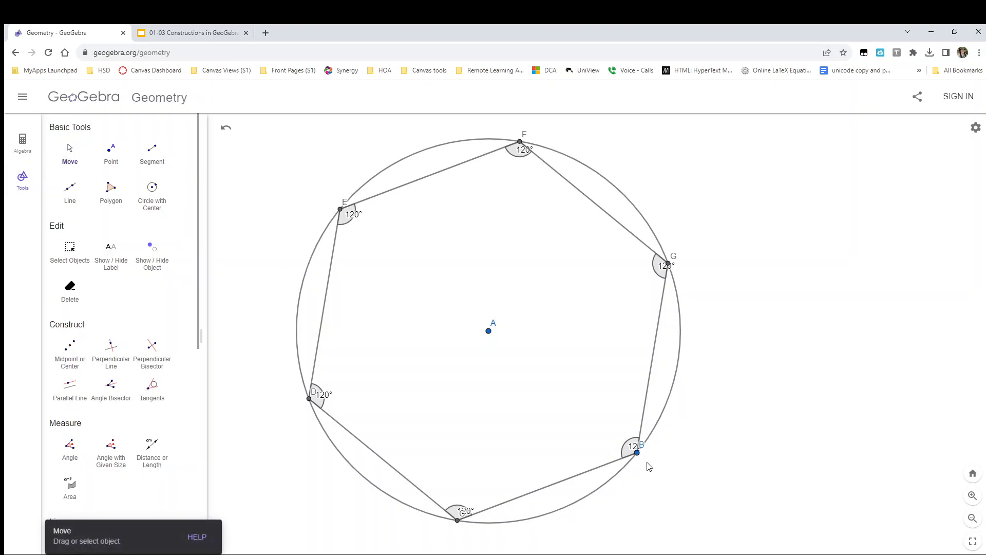
pyautogui.moveTo(637, 452); pyautogui.dragTo(617, 430)
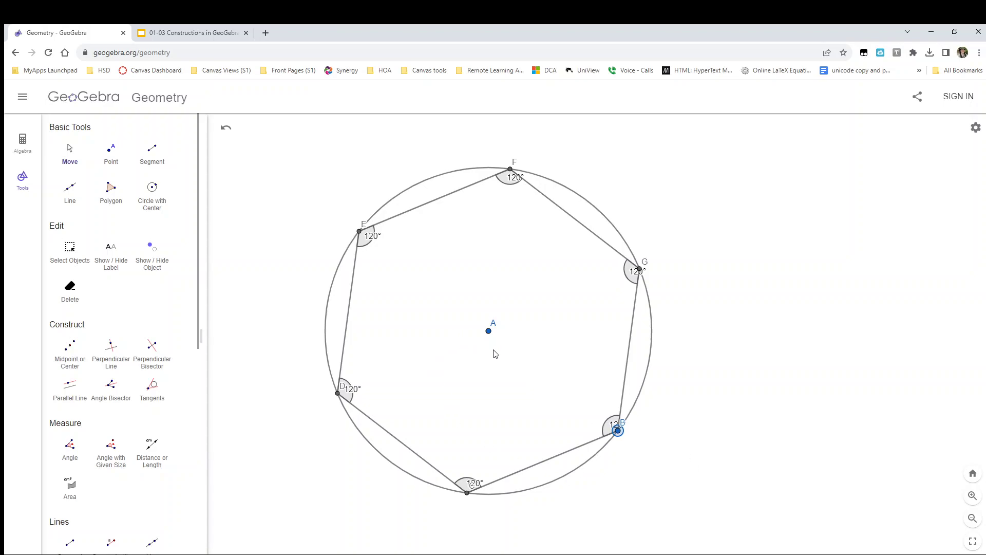
pyautogui.click(157, 260)
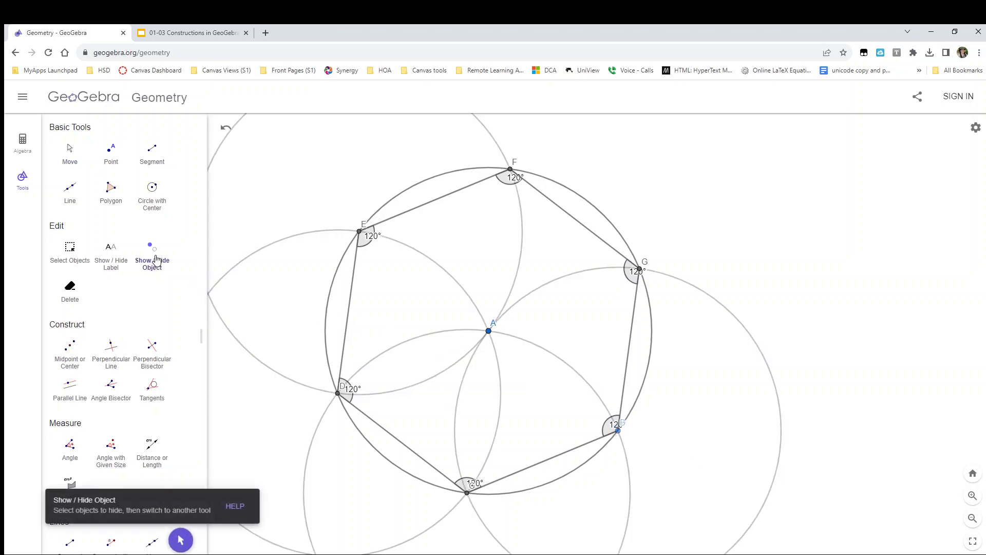